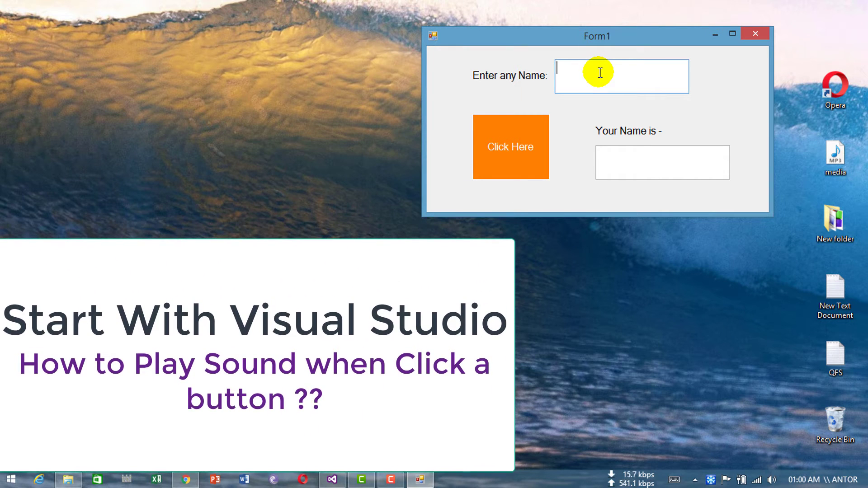
{"action": "type", "text": "ho"}
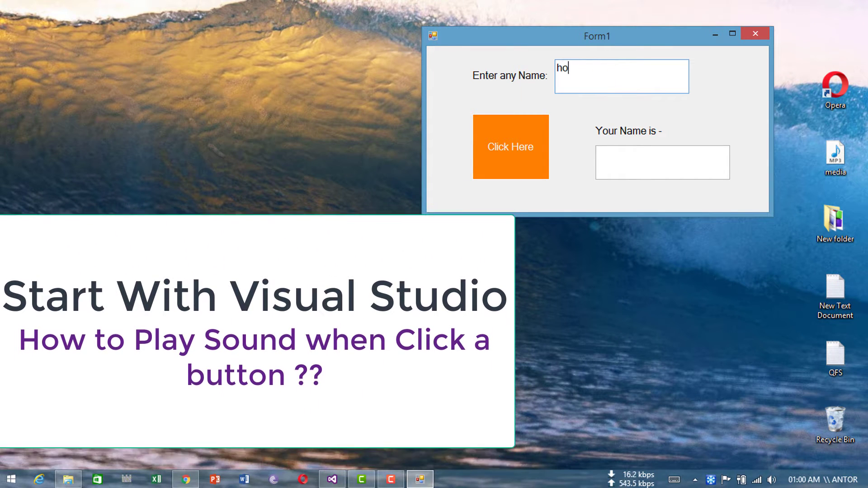
{"action": "type", "text": "w to"}
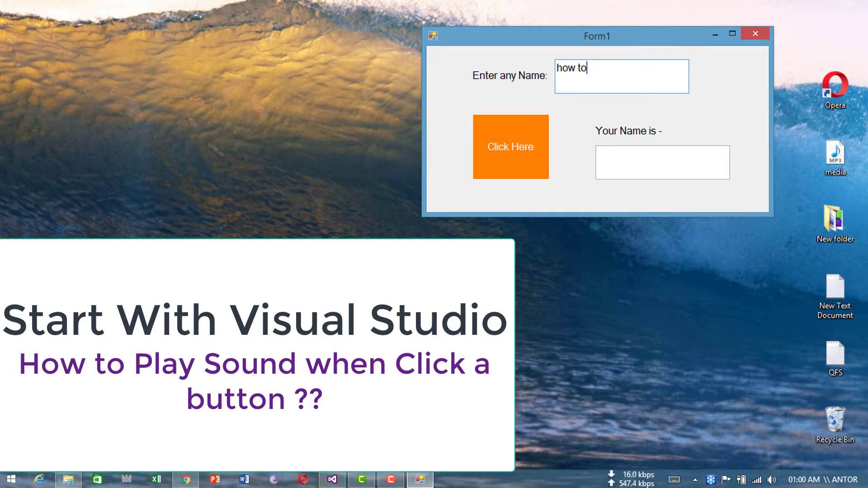
{"action": "type", "text": "??"}
Test the orange button with 'how to??', close the app, and select Button1 in the designer.
{"action": "left_click", "coordinate": [517, 148]}
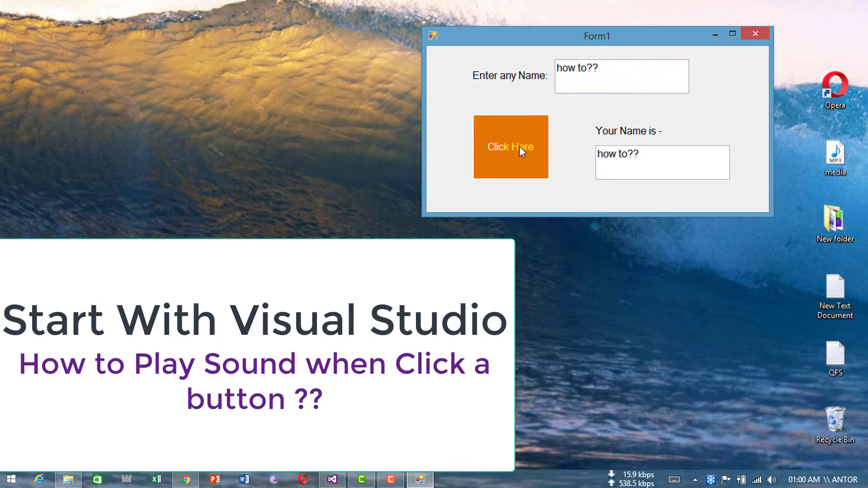
{"action": "left_click", "coordinate": [511, 151]}
{"action": "left_click", "coordinate": [494, 165]}
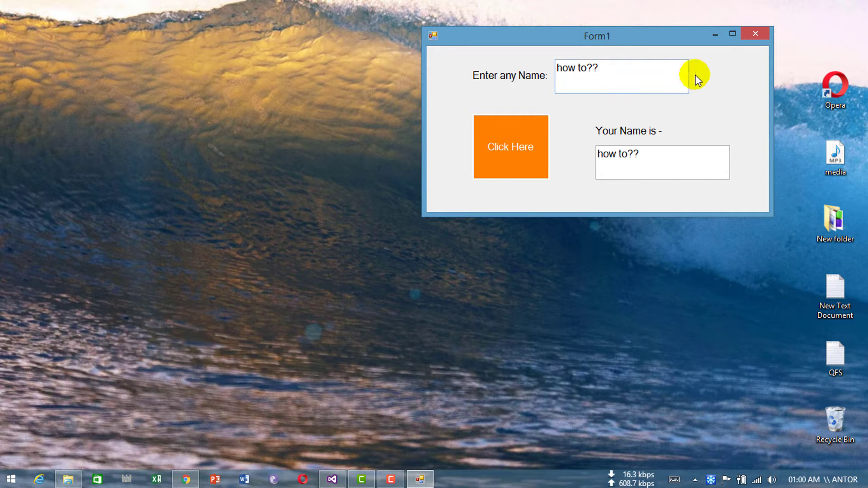
{"action": "left_click", "coordinate": [757, 36]}
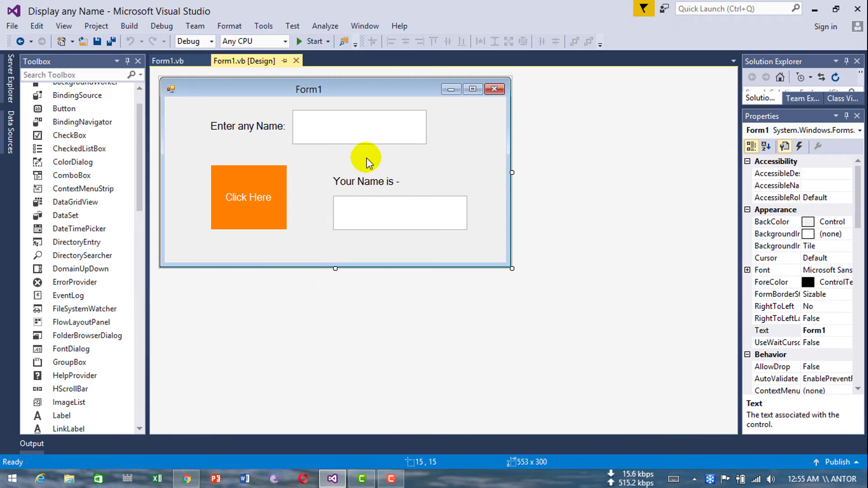
{"action": "left_click", "coordinate": [262, 196]}
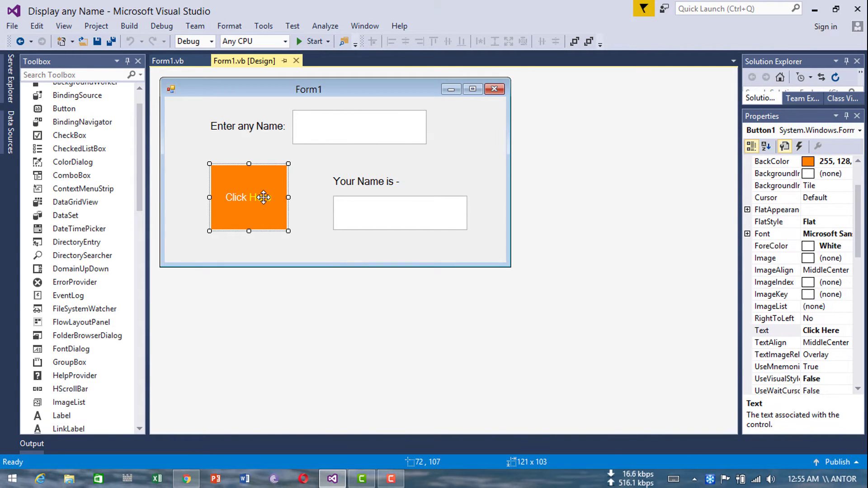
In Button1_Click, declare 'Dim spath As String' and begin 'Dim mysound As Media.SoundPlayer'.
{"action": "double_click", "coordinate": [257, 196]}
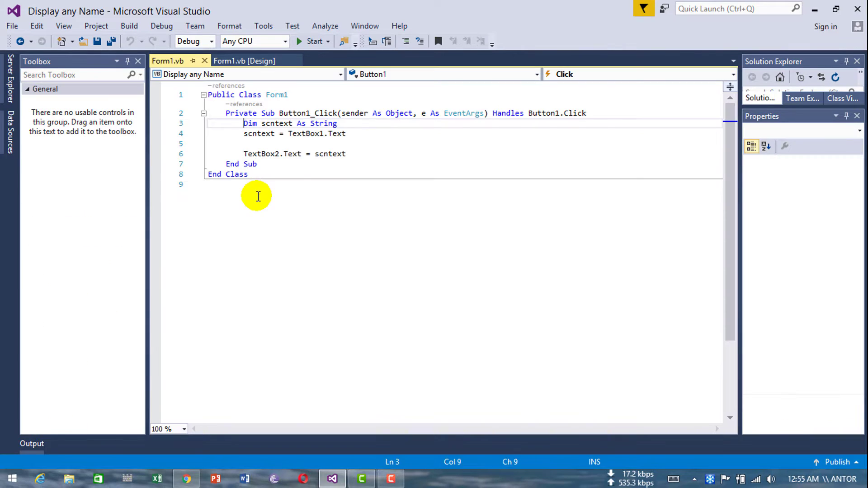
{"action": "left_click", "coordinate": [359, 157]}
{"action": "key", "text": "Return"}
{"action": "key", "text": "Return"}
{"action": "key", "text": "Return"}
{"action": "key", "text": "Return"}
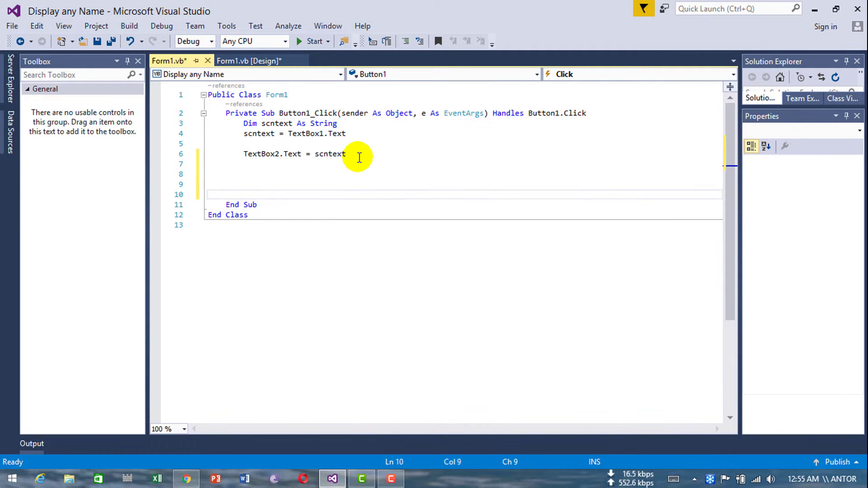
{"action": "left_click", "coordinate": [250, 183]}
{"action": "type", "text": "Dim spath"}
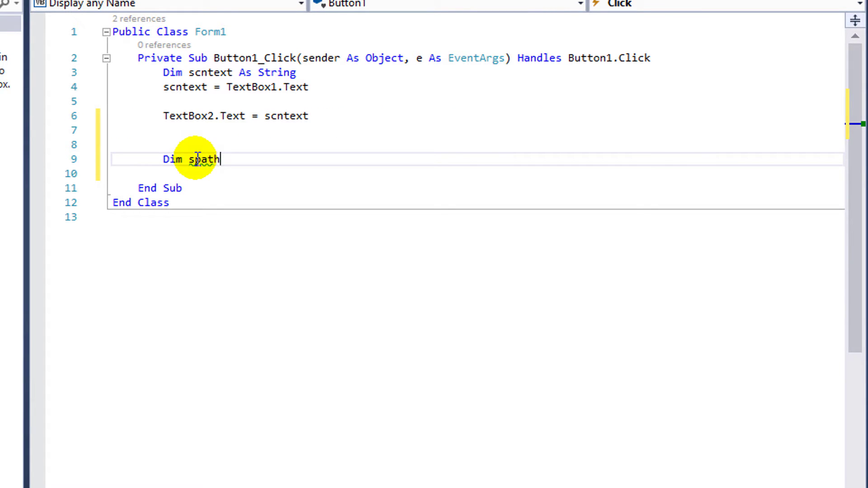
{"action": "type", "text": " As Str"}
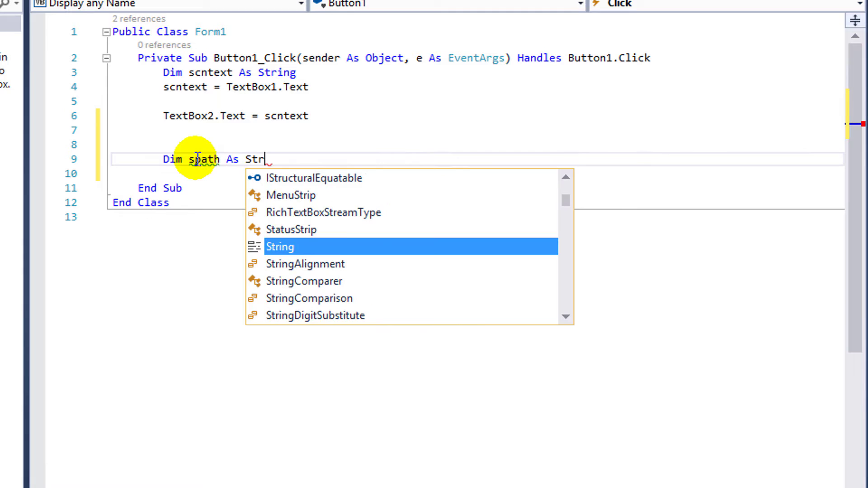
{"action": "type", "text": "ing"}
{"action": "key", "text": "Return"}
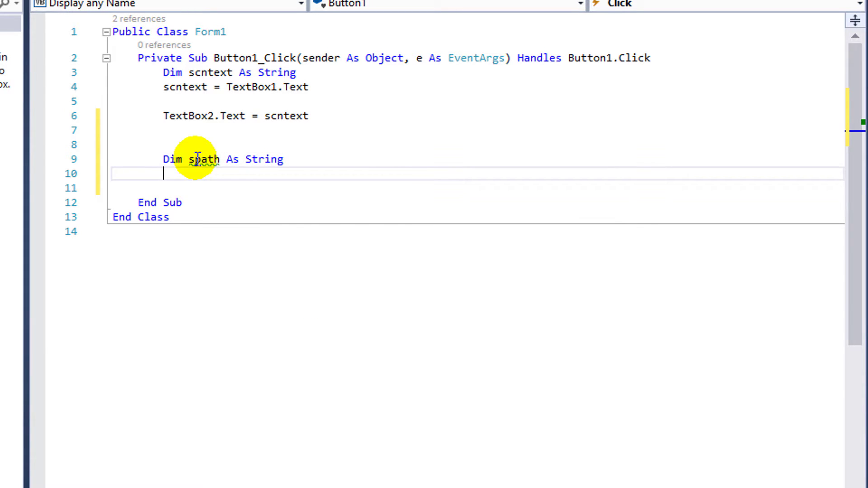
{"action": "type", "text": "Dim mysound"}
{"action": "type", "text": " As "}
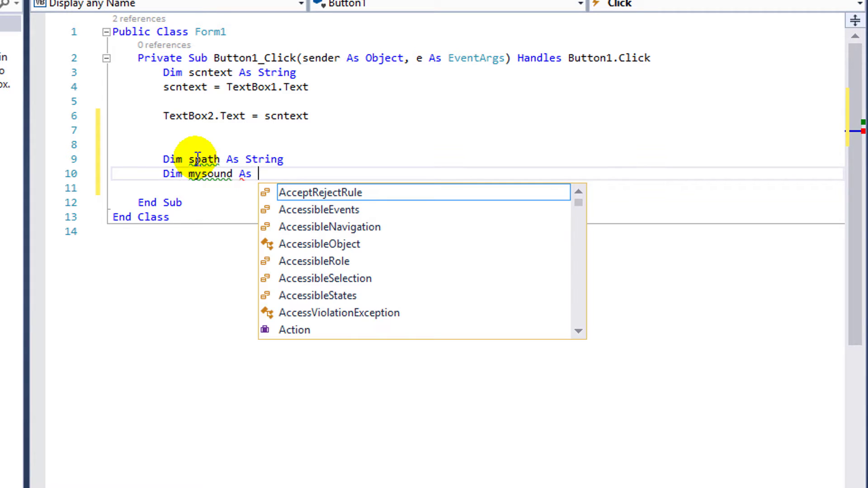
{"action": "type", "text": "Med"}
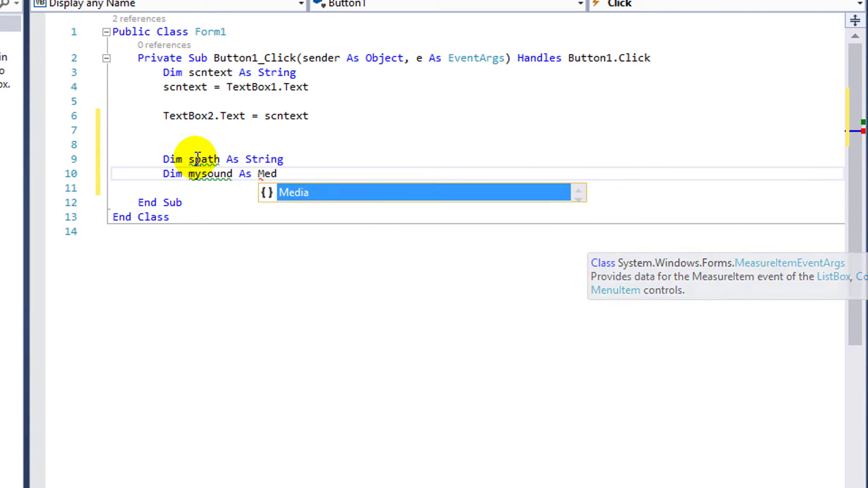
{"action": "type", "text": "ia"}
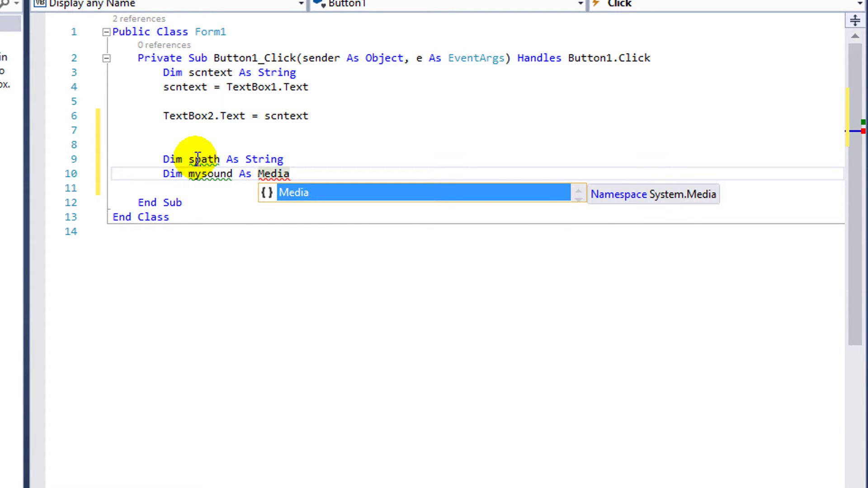
{"action": "type", "text": ".S"}
Finish the Media.SoundPlayer declaration and add the empty spath assignment line.
{"action": "double_click", "coordinate": [356, 194]}
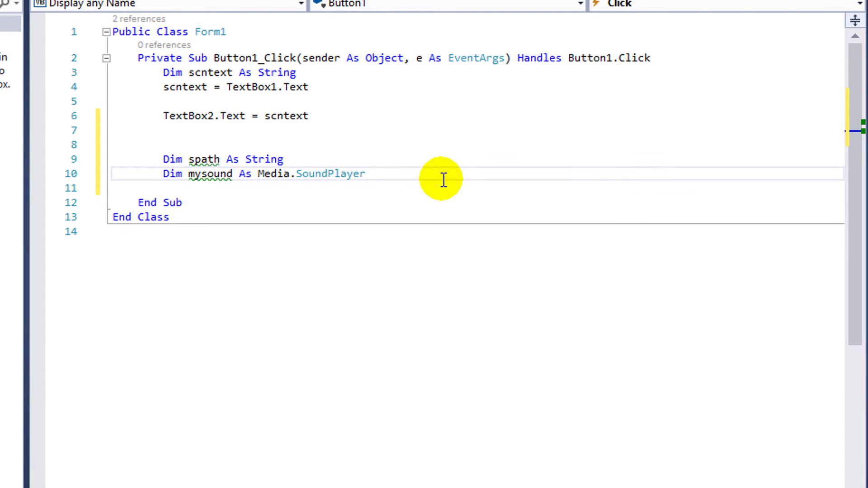
{"action": "key", "text": "Return"}
{"action": "key", "text": "Return"}
{"action": "type", "text": "s"}
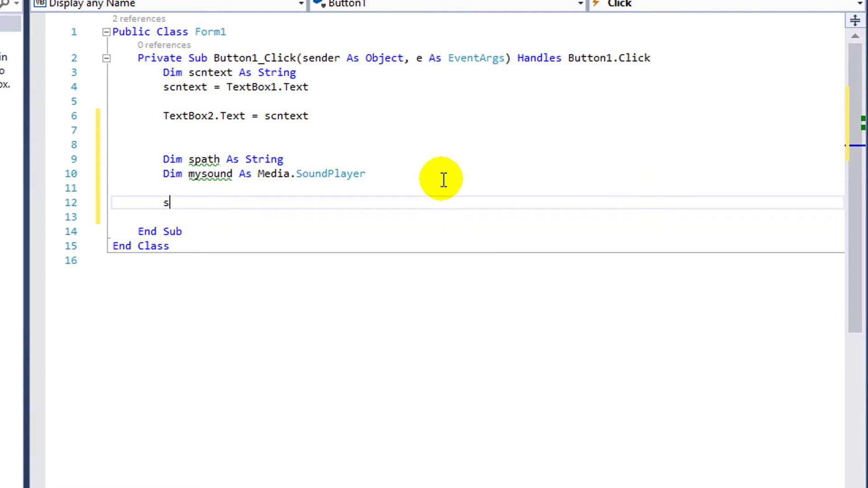
{"action": "type", "text": "pa"}
{"action": "double_click", "coordinate": [362, 238]}
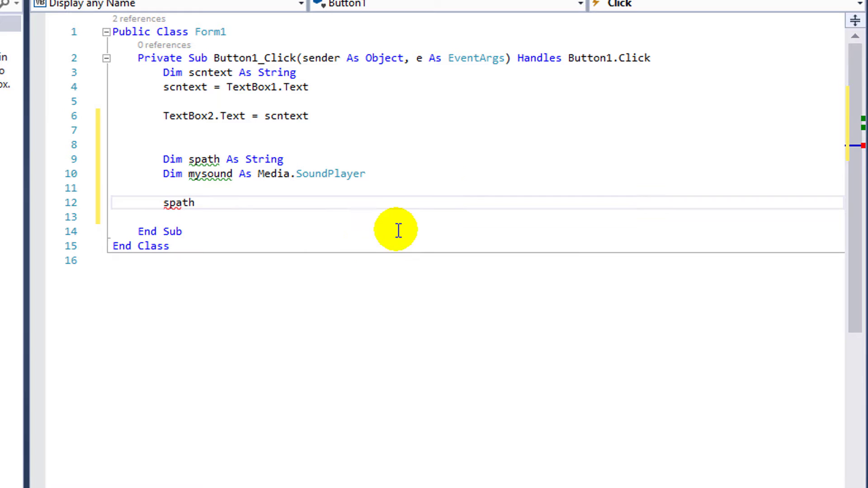
{"action": "type", "text": " = "}
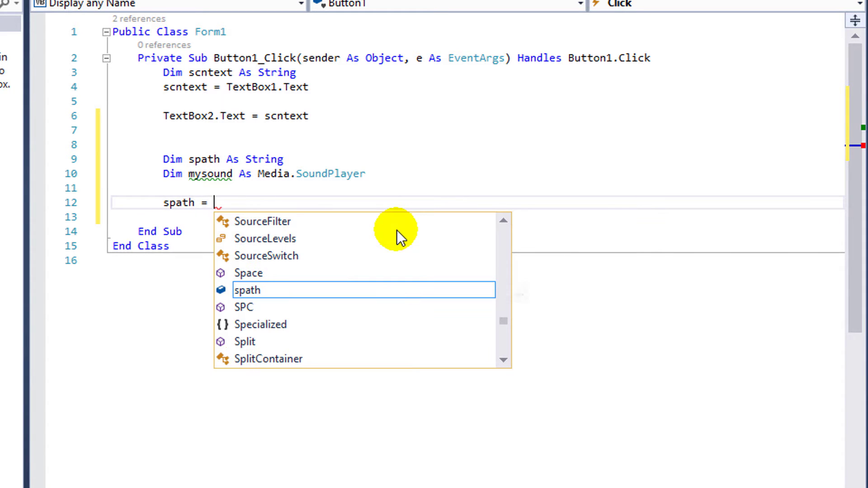
{"action": "type", "text": "\""}
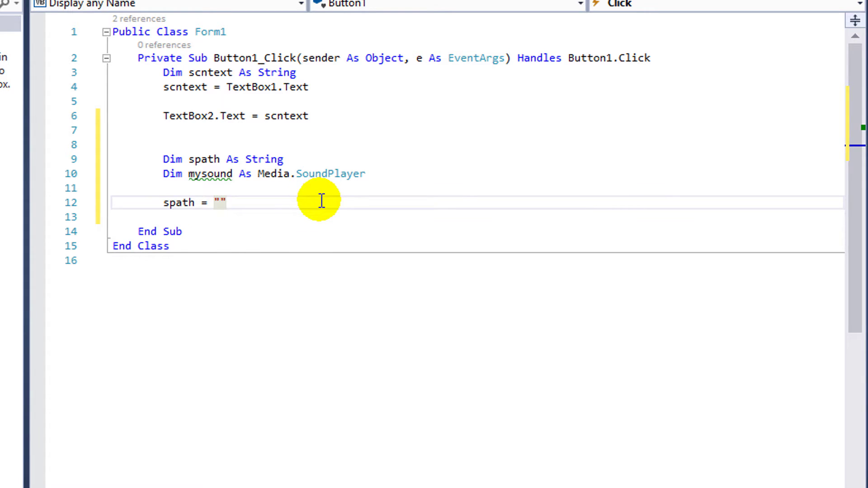
{"action": "key", "text": "Return"}
{"action": "type", "text": "my"}
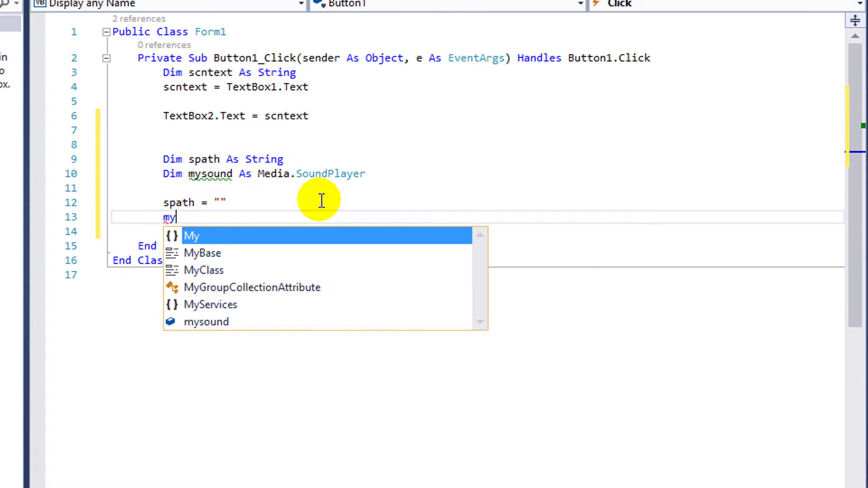
{"action": "type", "text": "s"}
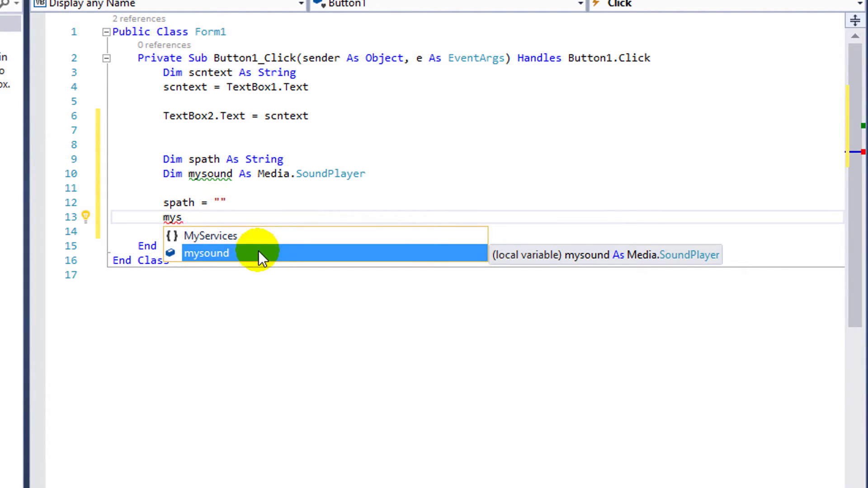
Add the line 'mysound = New Media.SoundPlayer(spath)'.
{"action": "double_click", "coordinate": [258, 251]}
{"action": "type", "text": "nd = n"}
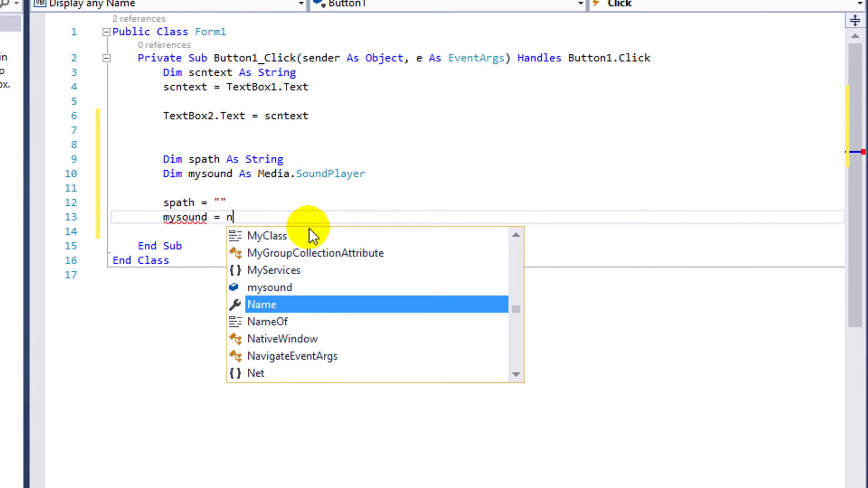
{"action": "type", "text": "ew"}
{"action": "double_click", "coordinate": [325, 252]}
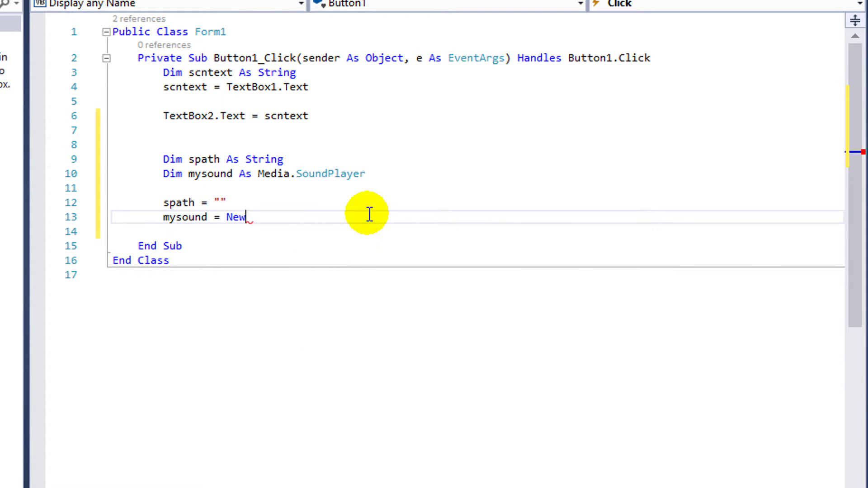
{"action": "type", "text": " Media"}
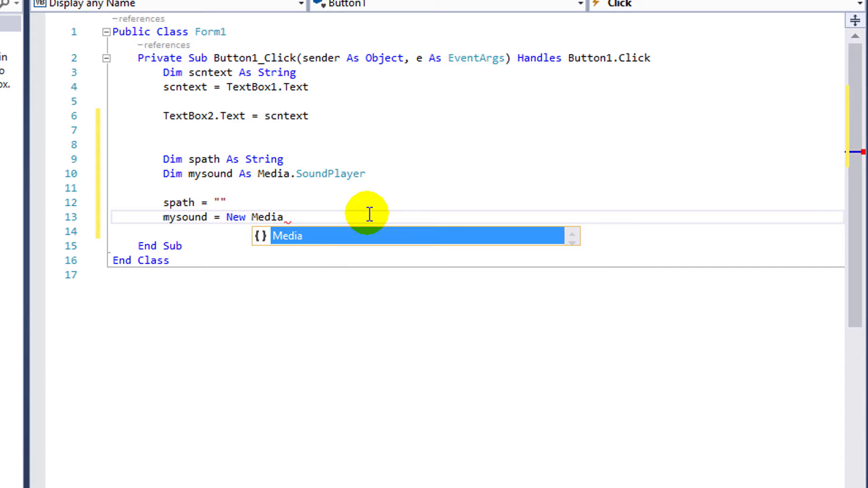
{"action": "type", "text": ".S"}
{"action": "double_click", "coordinate": [371, 233]}
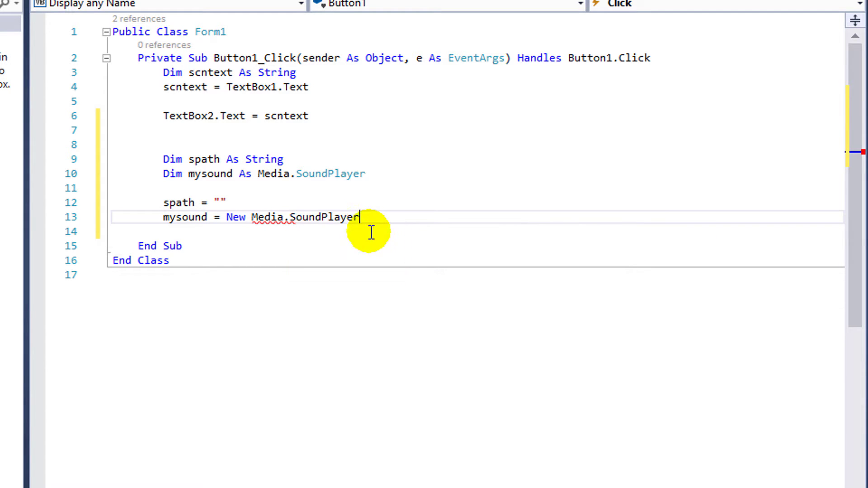
{"action": "type", "text": "(s"}
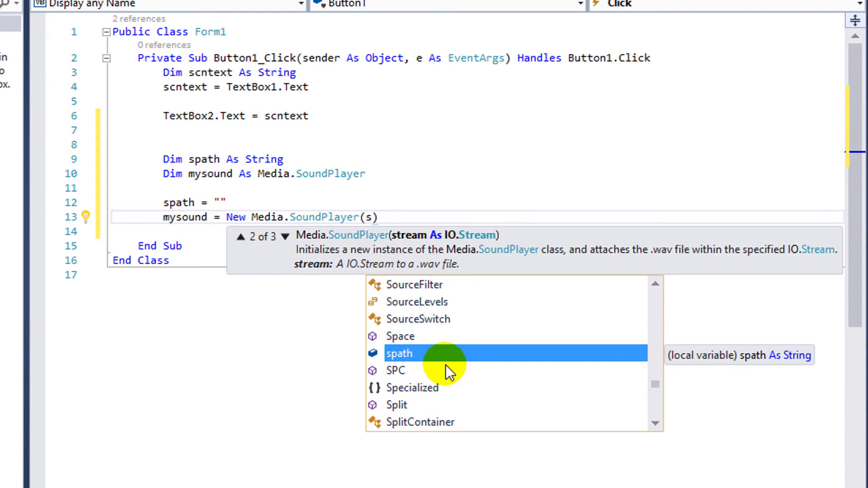
{"action": "double_click", "coordinate": [444, 353]}
{"action": "key", "text": "Return"}
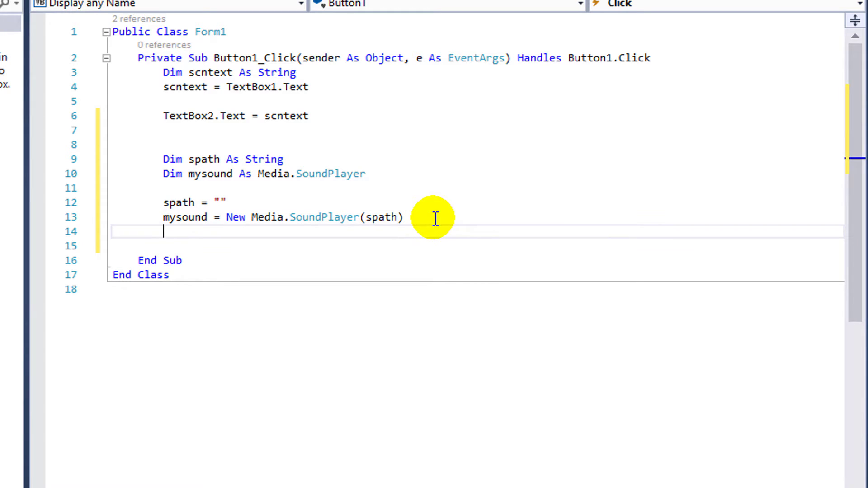
{"action": "type", "text": "mys"}
Add 'mysound.Play()' and delete the stray parenthesis after End Sub.
{"action": "double_click", "coordinate": [384, 269]}
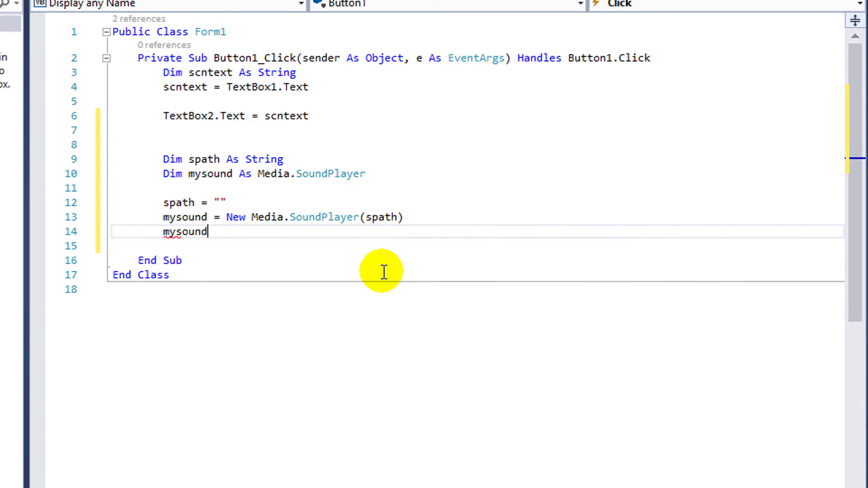
{"action": "type", "text": ".P"}
{"action": "double_click", "coordinate": [328, 317]}
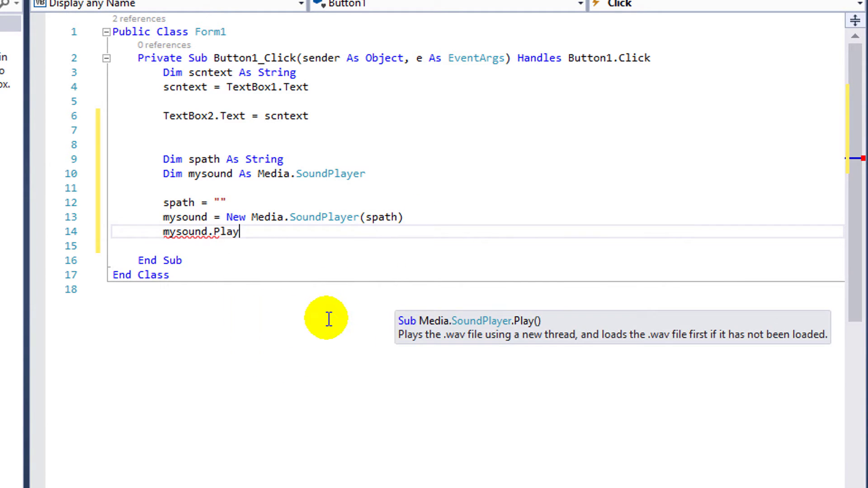
{"action": "left_click", "coordinate": [355, 262]}
{"action": "type", "text": "("}
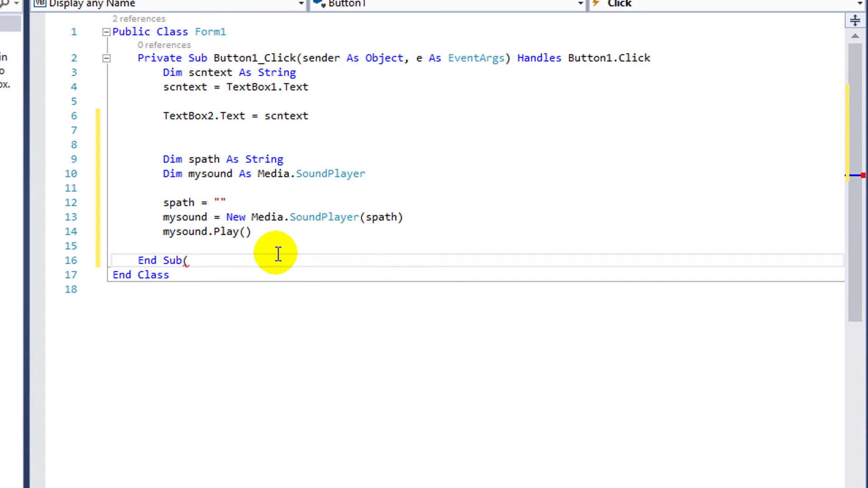
{"action": "key", "text": "BackSpace"}
{"action": "left_click", "coordinate": [252, 235]}
{"action": "left_click", "coordinate": [219, 202]}
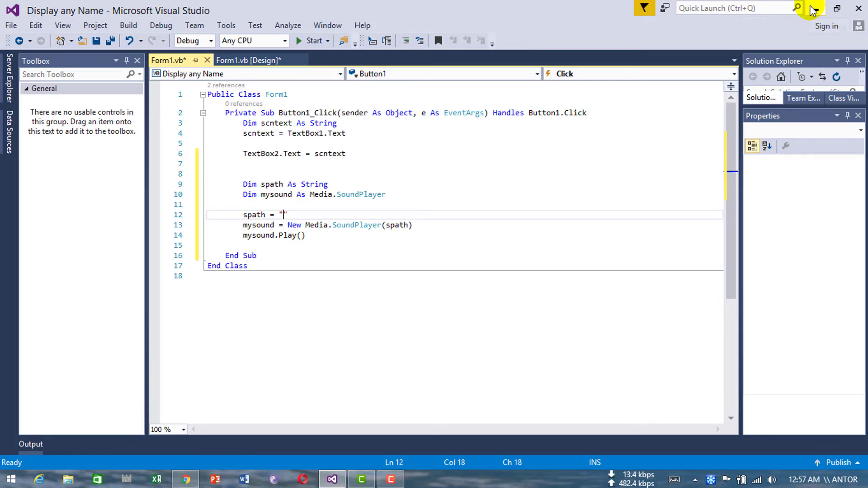
Minimize Visual Studio, cut the sound WAV file from the desktop, and open File Explorer.
{"action": "left_click", "coordinate": [813, 9]}
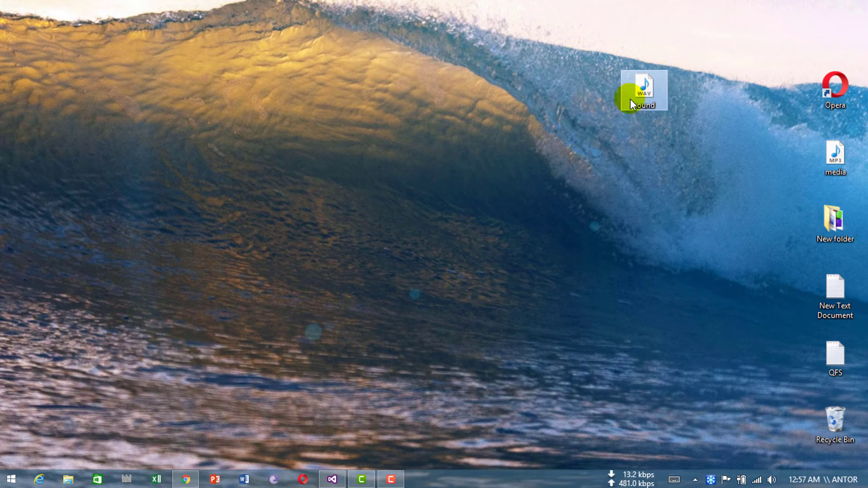
{"action": "left_click_drag", "start_coordinate": [640, 95], "coordinate": [646, 93]}
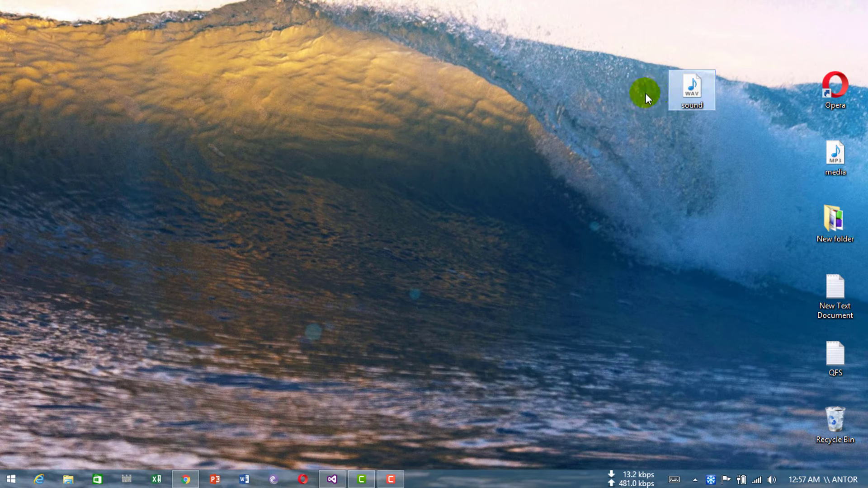
{"action": "right_click", "coordinate": [693, 95]}
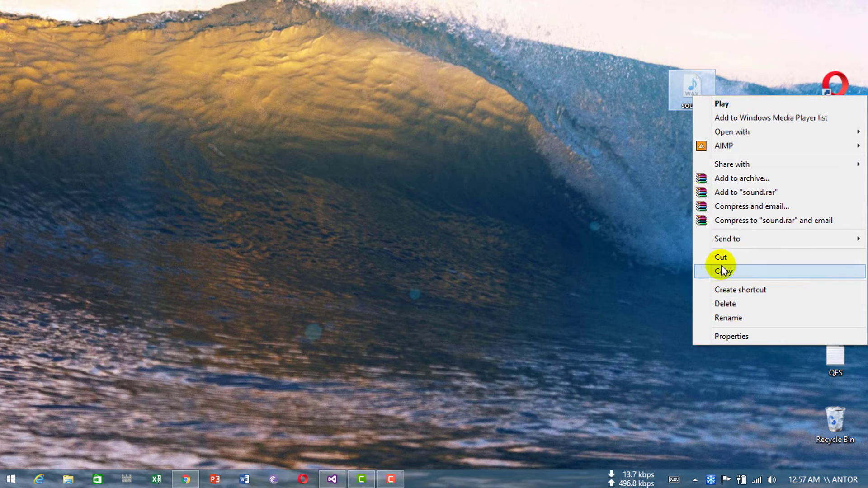
{"action": "left_click", "coordinate": [732, 257]}
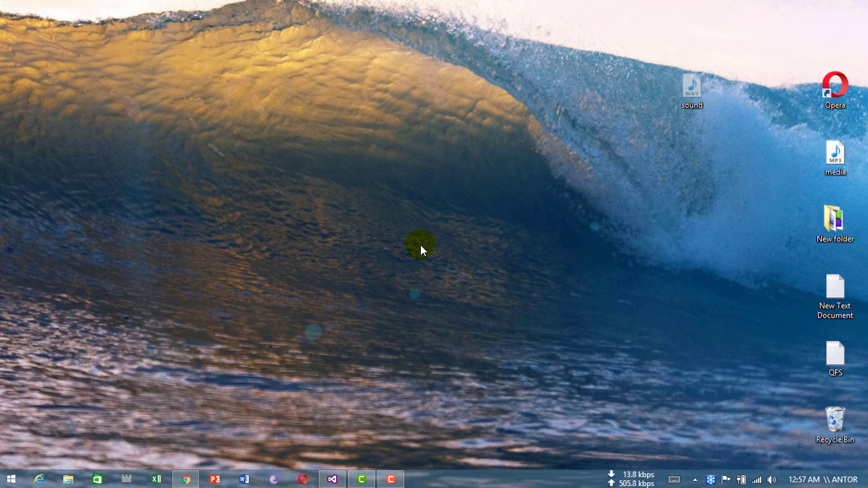
{"action": "key", "text": "super+e"}
On OS (C:), make a new folder named mysound and paste the sound file inside.
{"action": "double_click", "coordinate": [405, 132]}
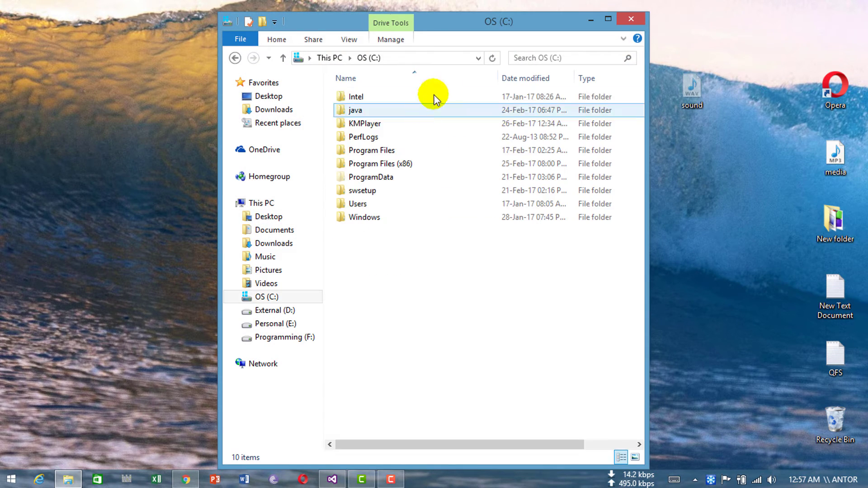
{"action": "double_click", "coordinate": [476, 23]}
{"action": "key", "text": "ctrl+shift+n"}
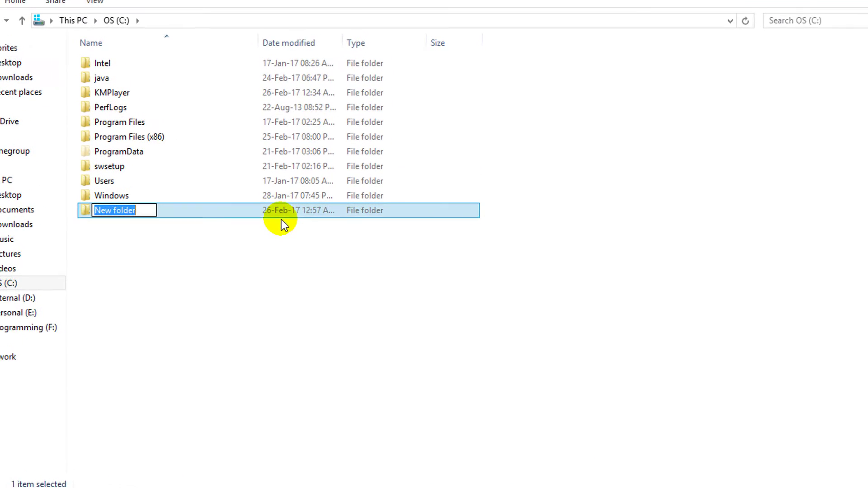
{"action": "type", "text": "mysound"}
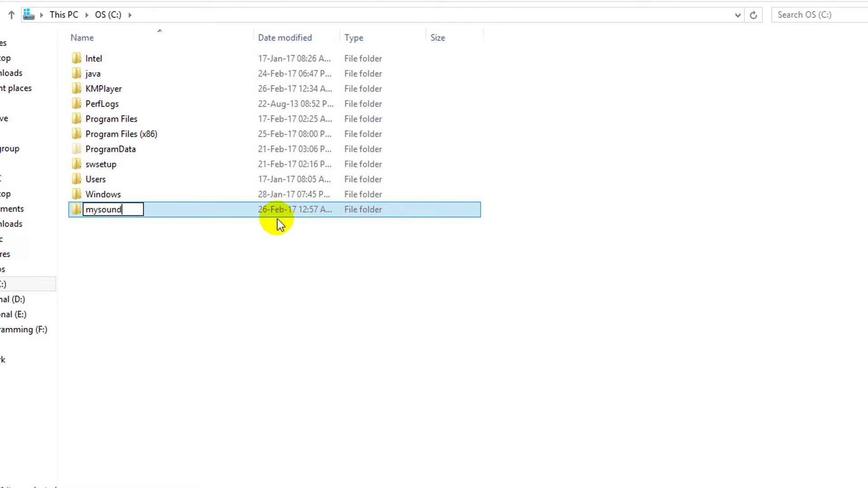
{"action": "key", "text": "Return"}
{"action": "key", "text": "Return"}
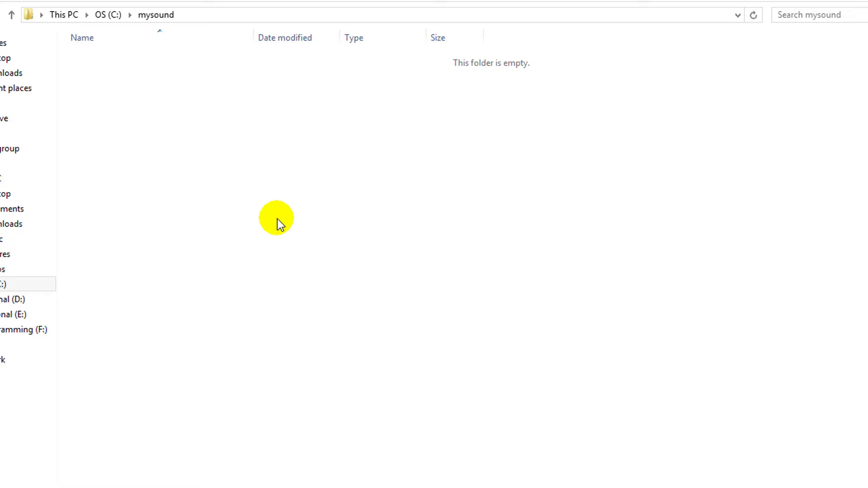
{"action": "key", "text": "ctrl+v"}
{"action": "left_click", "coordinate": [172, 116]}
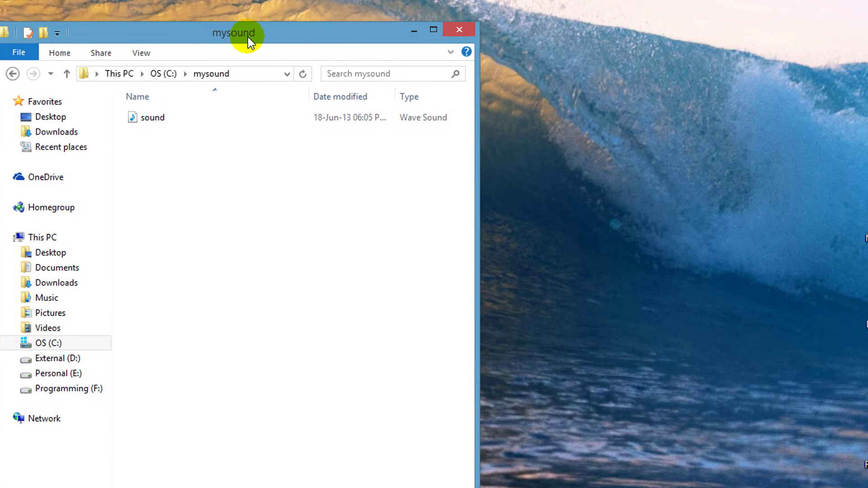
Check the sound file's Properties to confirm its type is .wav.
{"action": "double_click", "coordinate": [247, 38]}
{"action": "left_click", "coordinate": [169, 61]}
{"action": "right_click", "coordinate": [169, 59]}
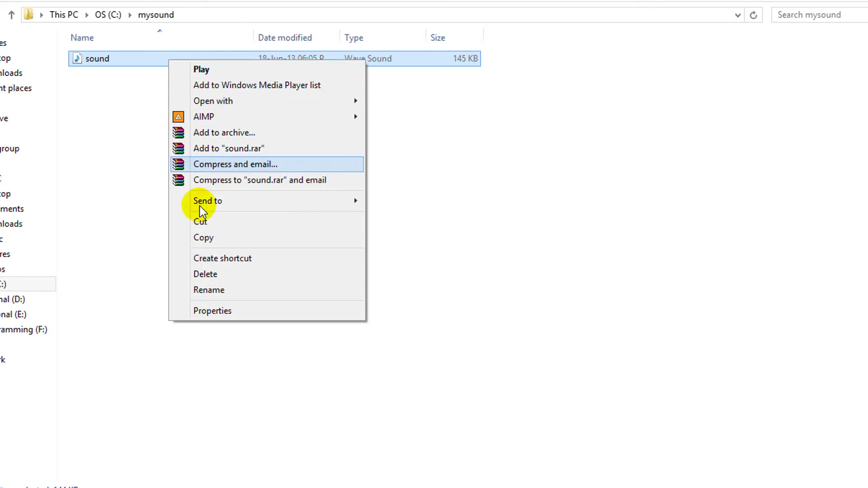
{"action": "left_click", "coordinate": [212, 311]}
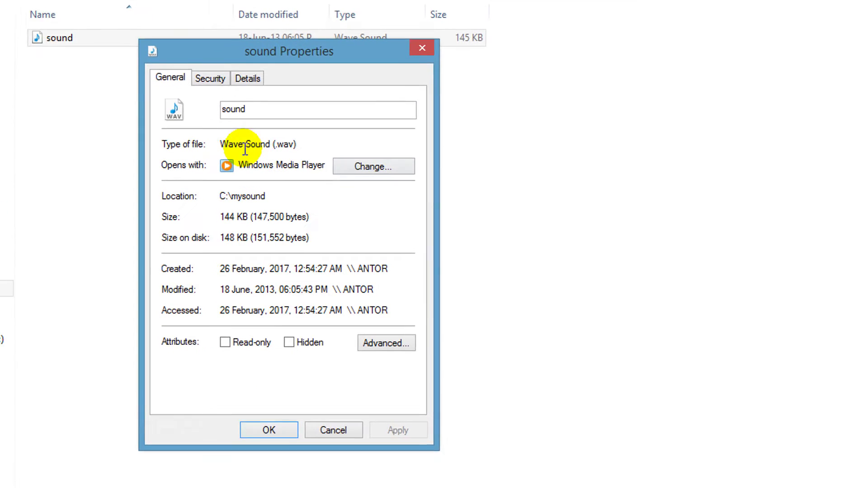
{"action": "left_click_drag", "start_coordinate": [272, 145], "coordinate": [302, 144]}
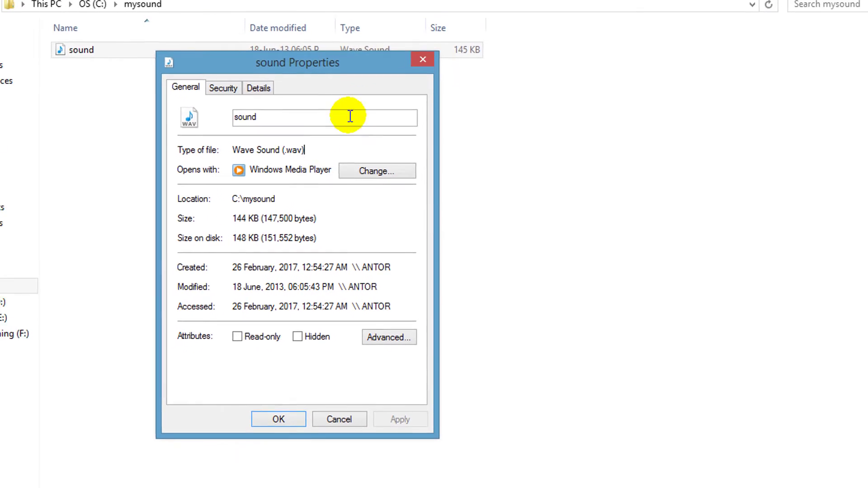
{"action": "left_click", "coordinate": [424, 66]}
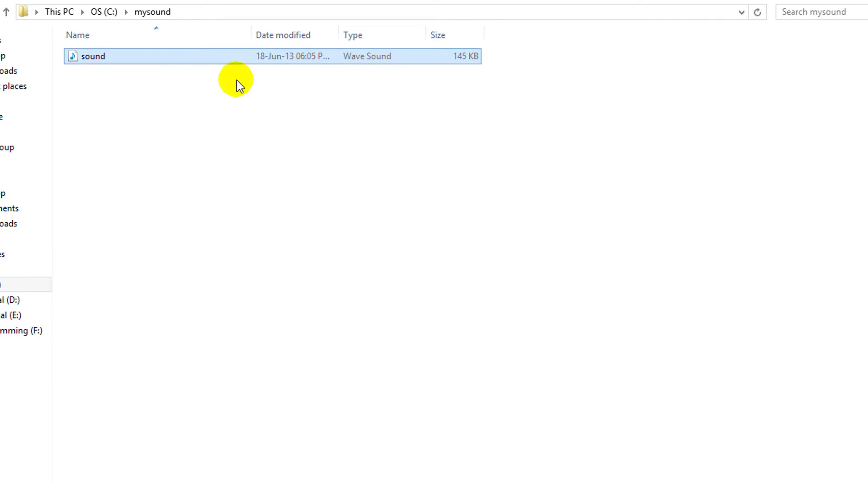
Copy the folder path C:\mysound from the Explorer address bar.
{"action": "left_click", "coordinate": [200, 14]}
{"action": "right_click", "coordinate": [82, 15]}
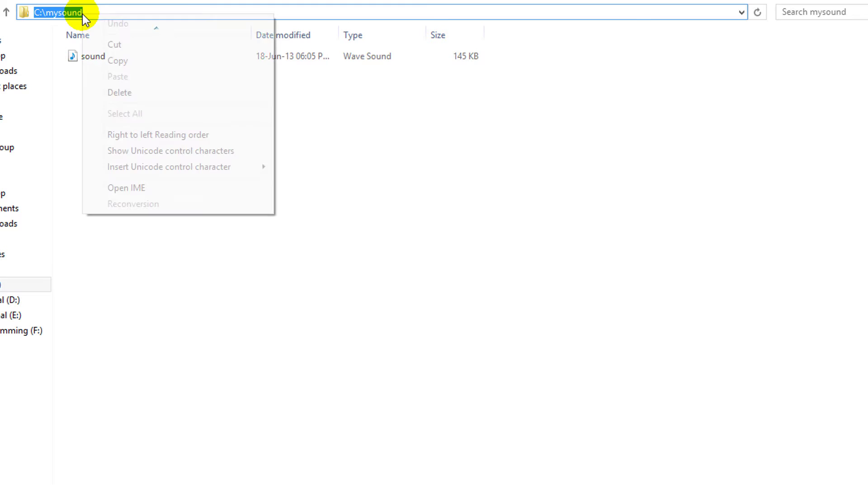
{"action": "left_click", "coordinate": [106, 60]}
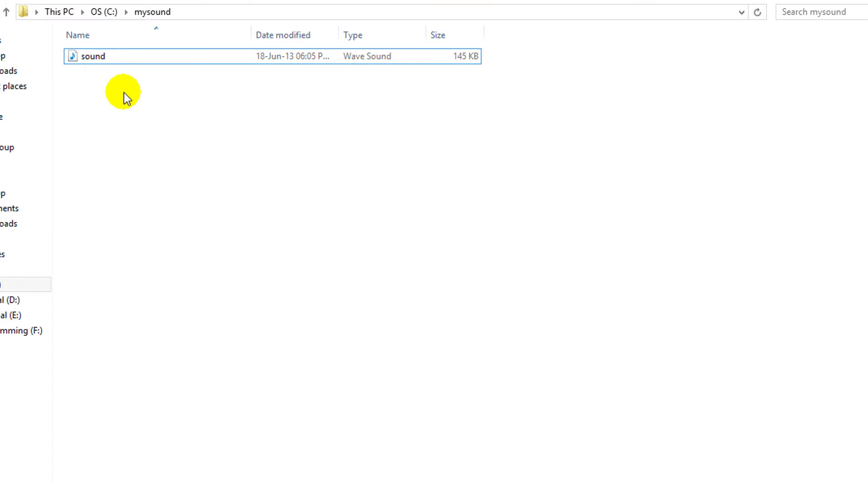
{"action": "left_click", "coordinate": [103, 60], "text": "ctrl"}
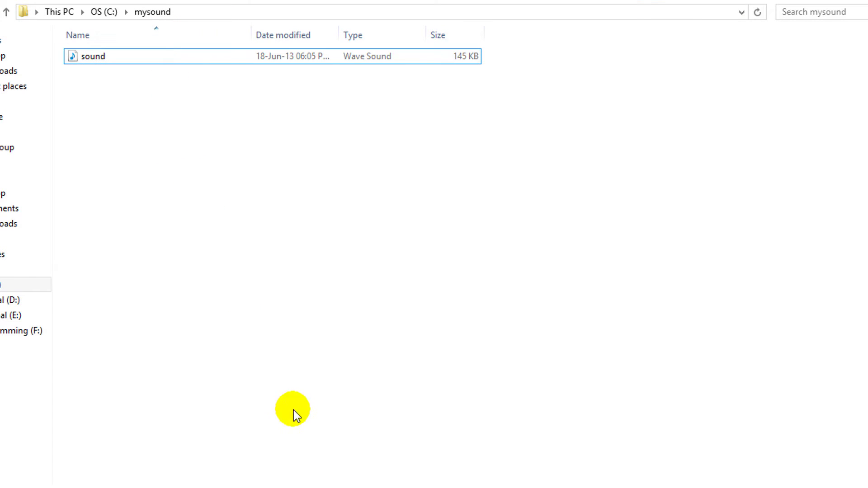
Back in Visual Studio, fill the spath string with "C:\mysound\sound".
{"action": "left_click", "coordinate": [235, 477]}
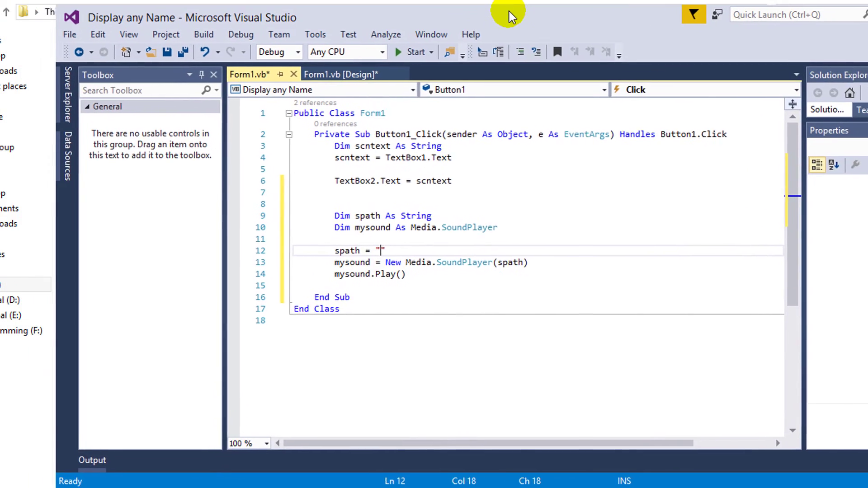
{"action": "left_click_drag", "start_coordinate": [514, 16], "coordinate": [410, 93]}
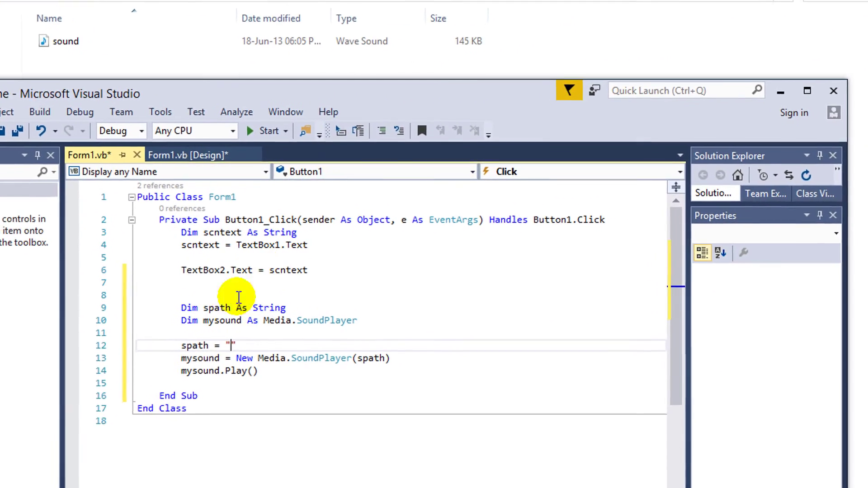
{"action": "left_click", "coordinate": [225, 349]}
{"action": "type", "text": "C:\\mysound\\sound"}
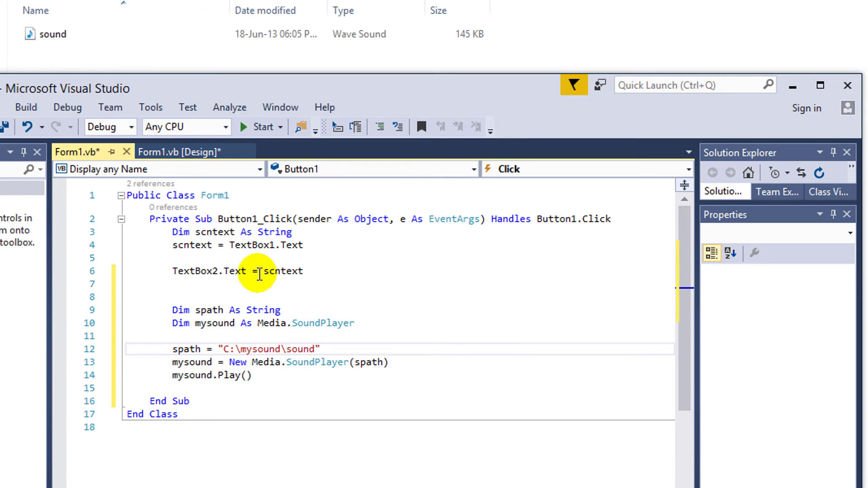
Reopen the sound file's Properties to check its .wav extension.
{"action": "left_click", "coordinate": [65, 34]}
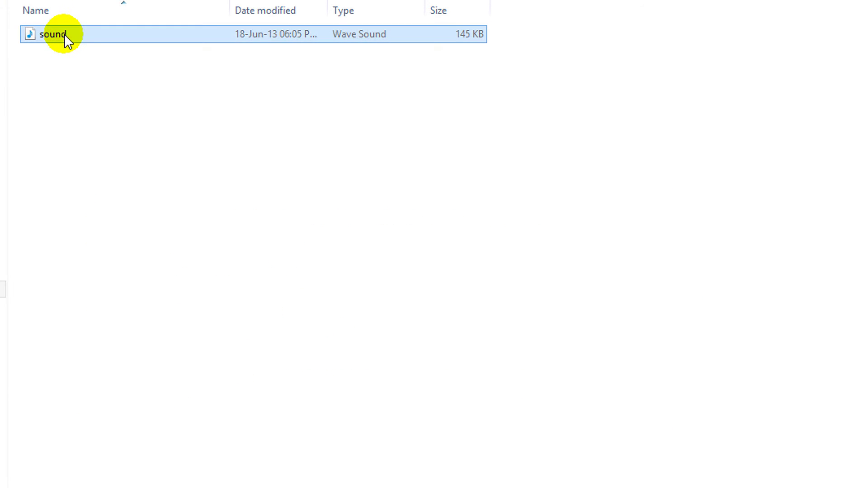
{"action": "right_click", "coordinate": [65, 34]}
{"action": "left_click", "coordinate": [126, 318]}
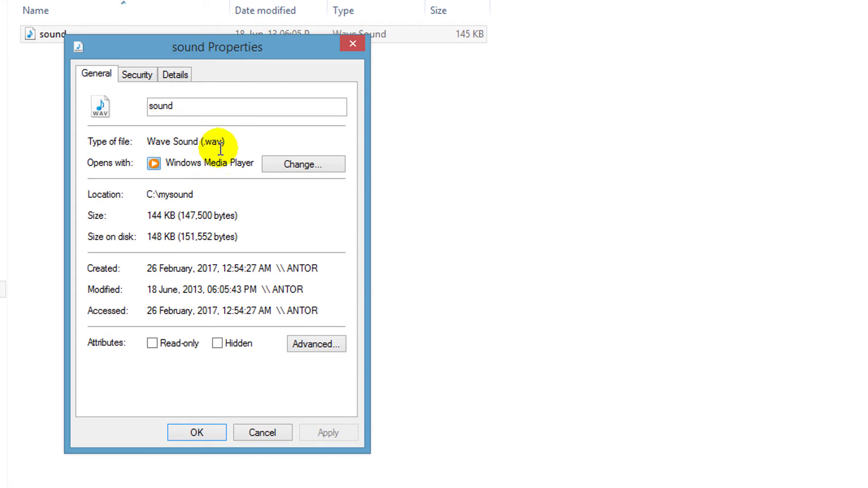
{"action": "left_click_drag", "start_coordinate": [208, 144], "coordinate": [220, 142]}
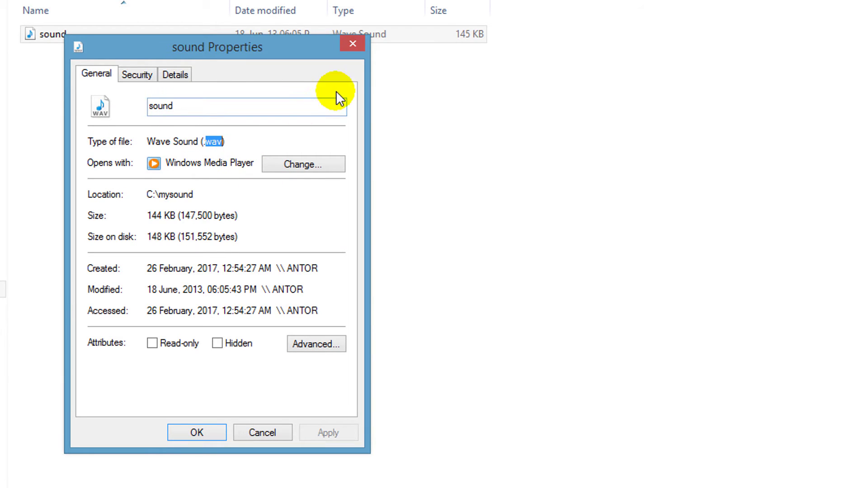
{"action": "left_click", "coordinate": [352, 45]}
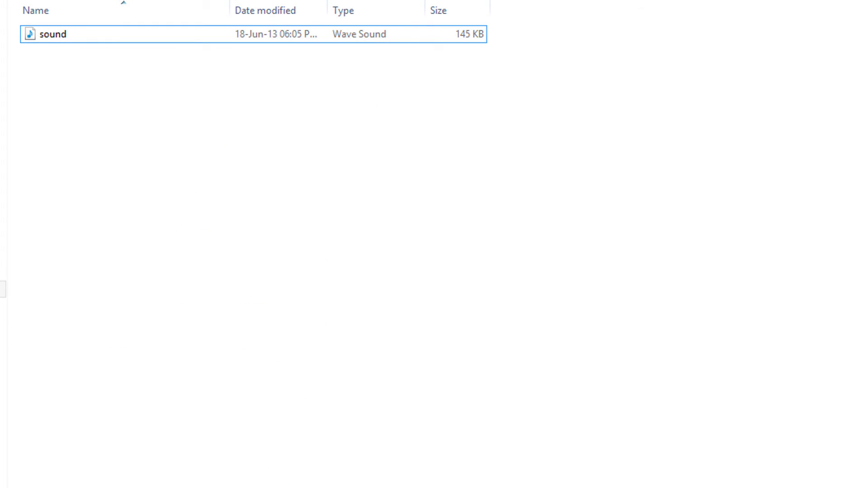
Append .wav so the spath string reads "C:\mysound\sound.wav".
{"action": "key", "text": "alt+Tab"}
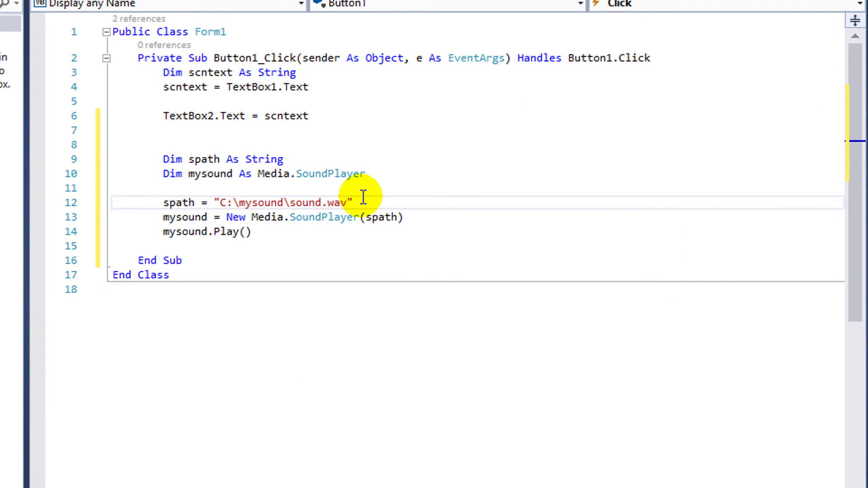
{"action": "left_click_drag", "start_coordinate": [215, 202], "coordinate": [347, 202]}
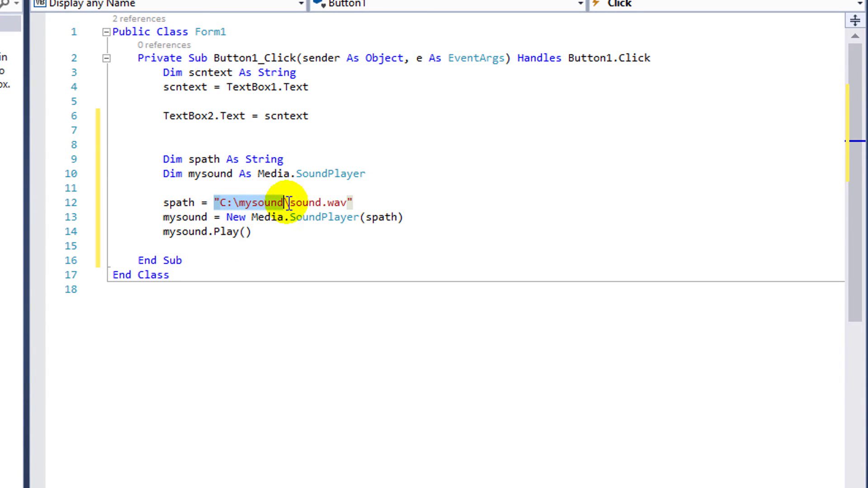
{"action": "left_click", "coordinate": [352, 202]}
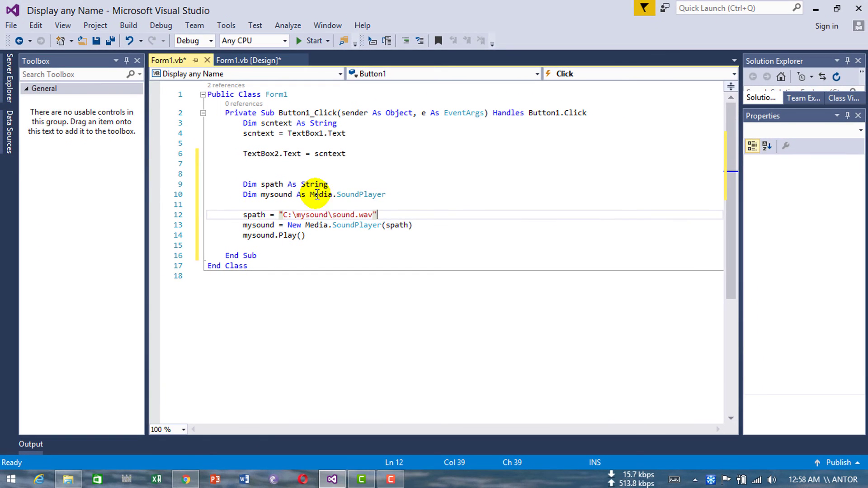
Start debugging from Design view, then minimize Visual Studio and the mysound Explorer window.
{"action": "left_click", "coordinate": [309, 60]}
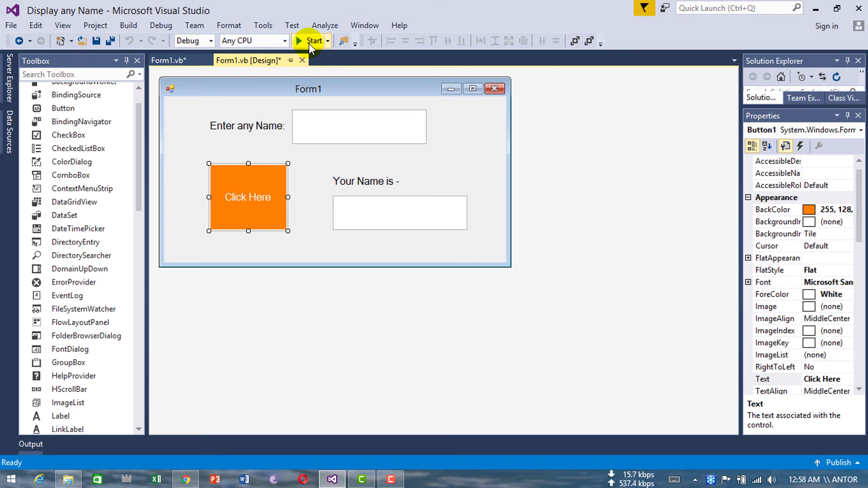
{"action": "left_click", "coordinate": [308, 43]}
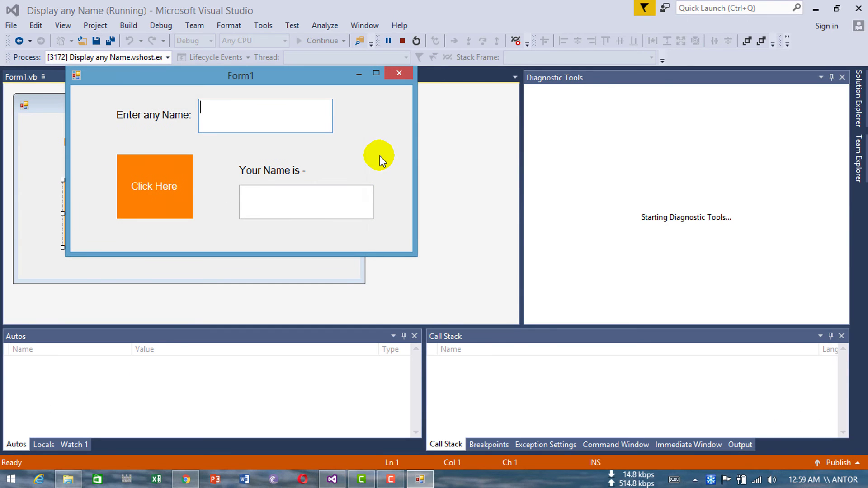
{"action": "left_click_drag", "start_coordinate": [317, 86], "coordinate": [533, 134]}
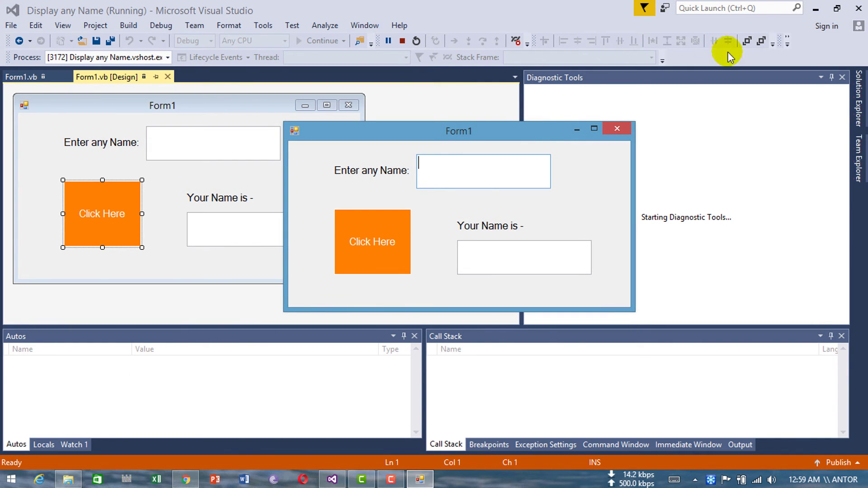
{"action": "left_click", "coordinate": [815, 9]}
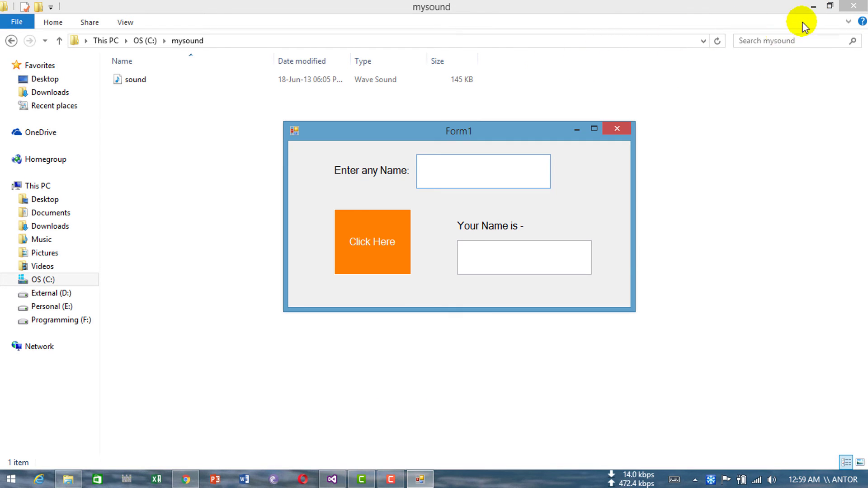
{"action": "left_click", "coordinate": [812, 7]}
{"action": "left_click_drag", "start_coordinate": [481, 130], "coordinate": [445, 56]}
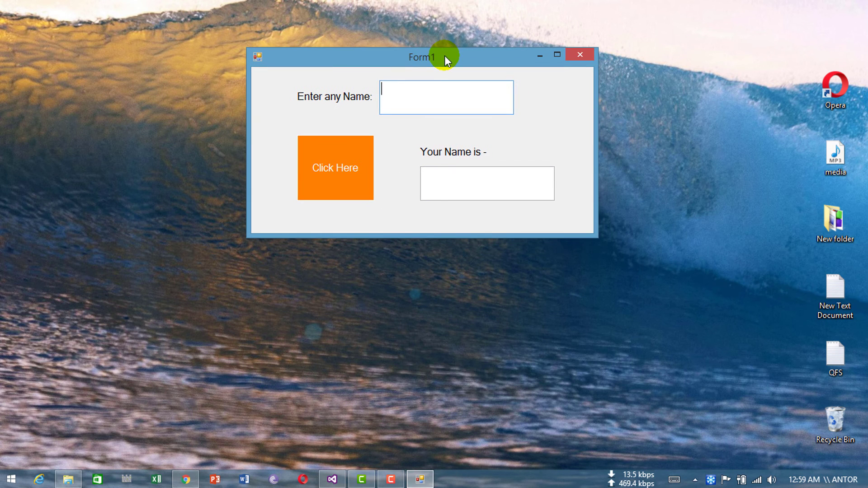
{"action": "type", "text": "antor"}
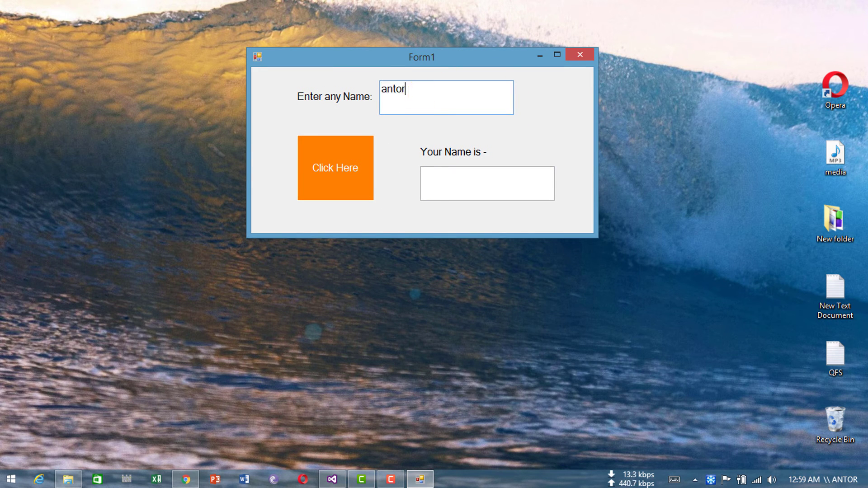
{"action": "type", "text": "anik"}
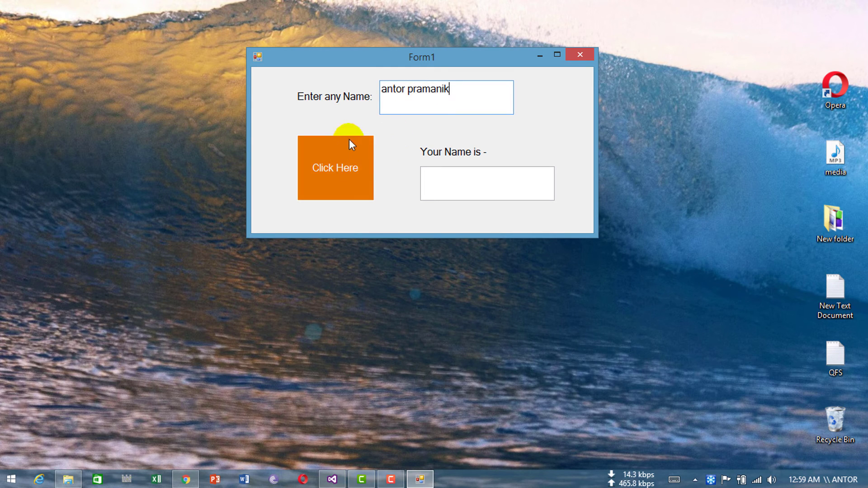
{"action": "left_click", "coordinate": [341, 164]}
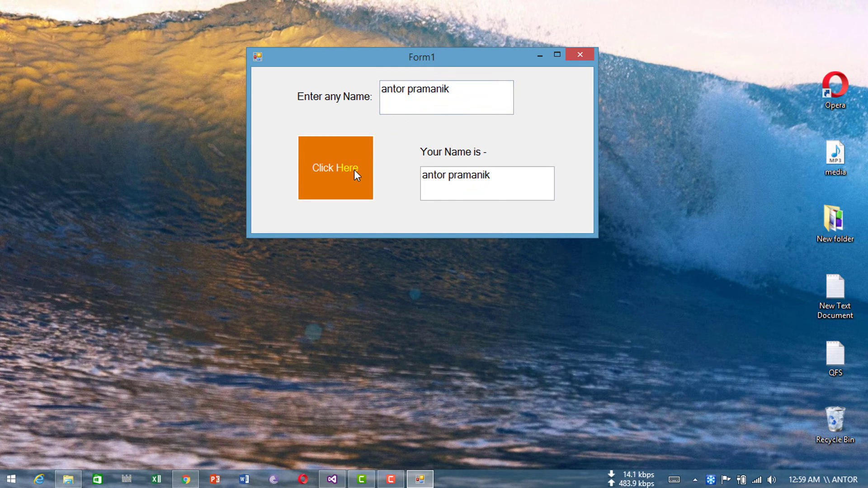
{"action": "left_click", "coordinate": [421, 174]}
Replace the name with 'thanks YouTube' and click the button to copy it.
{"action": "left_click_drag", "start_coordinate": [385, 91], "coordinate": [451, 88]}
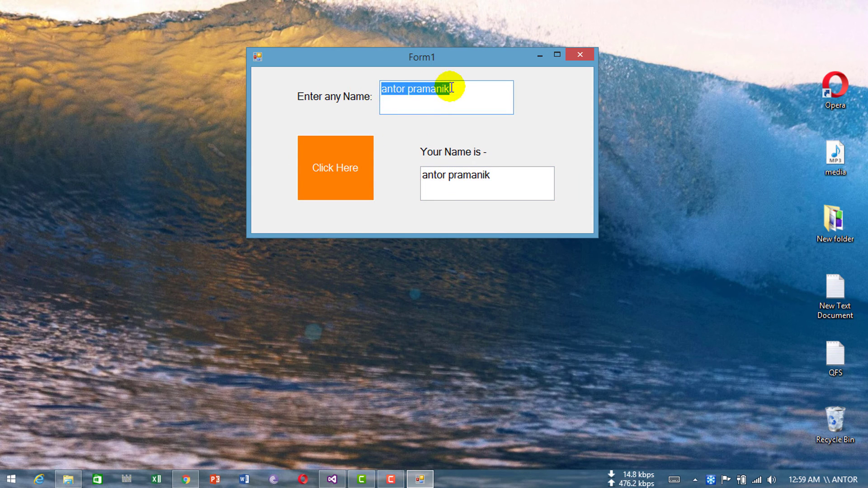
{"action": "type", "text": "thanks Y"}
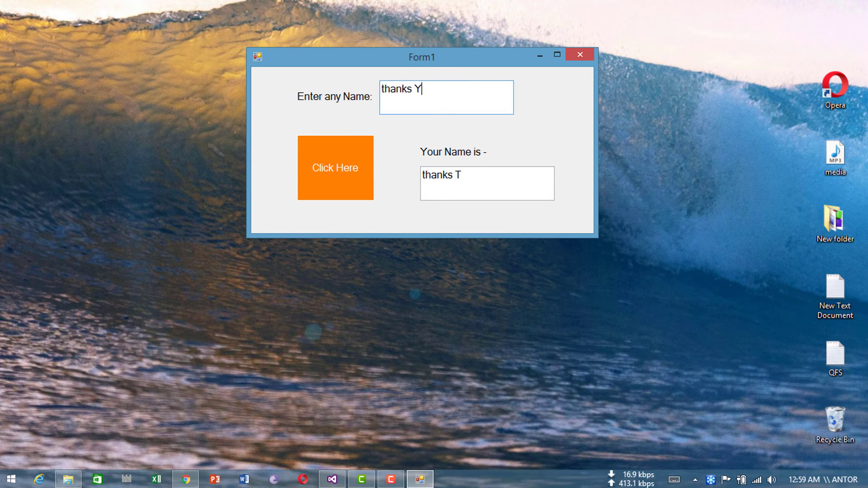
{"action": "type", "text": "e"}
{"action": "left_click", "coordinate": [350, 176]}
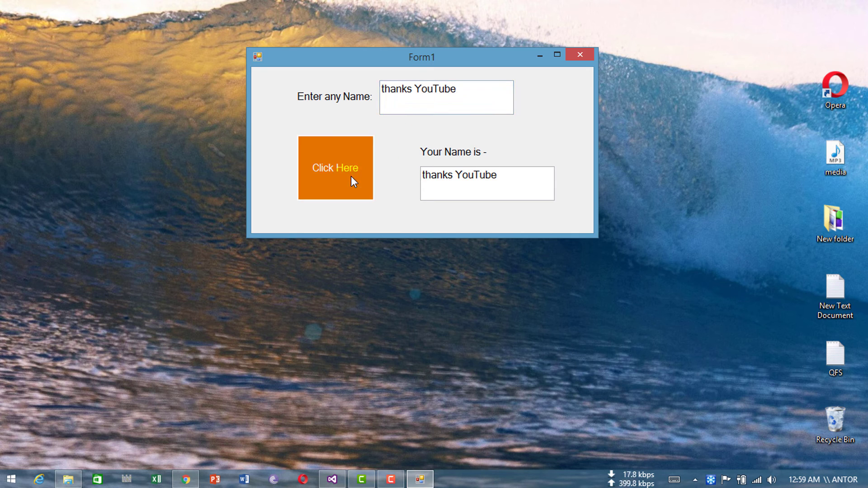
{"action": "left_click", "coordinate": [351, 176]}
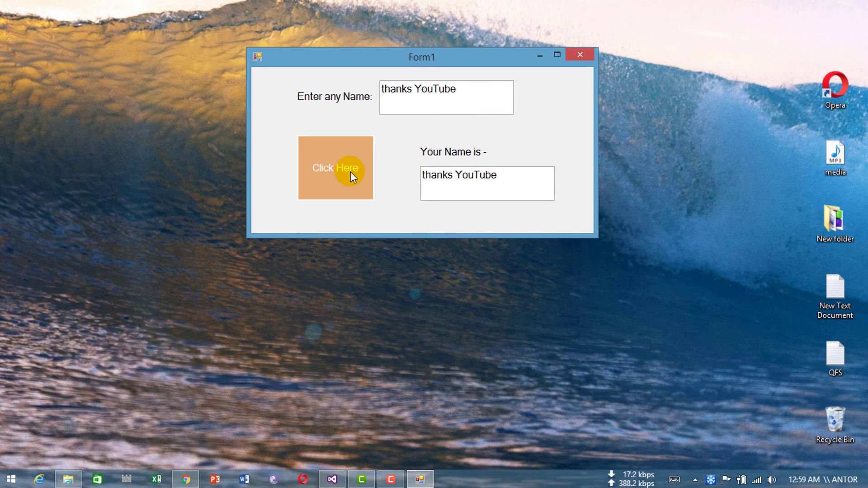
{"action": "mouse_move", "coordinate": [394, 48]}
{"action": "left_mouse_down"}
{"action": "mouse_move", "coordinate": [363, 71]}
{"action": "mouse_move", "coordinate": [439, 77]}
{"action": "mouse_move", "coordinate": [339, 96]}
{"action": "left_mouse_up"}
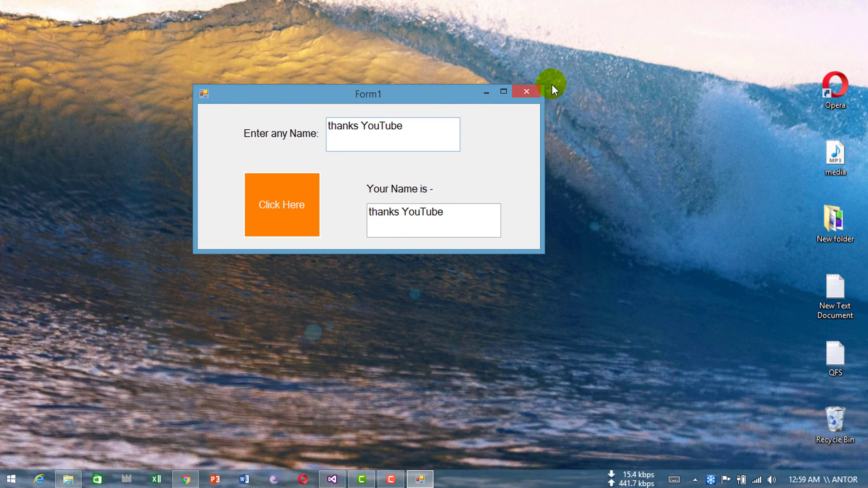
Close the running Form1 app and select Form1 in the designer.
{"action": "left_click", "coordinate": [527, 91]}
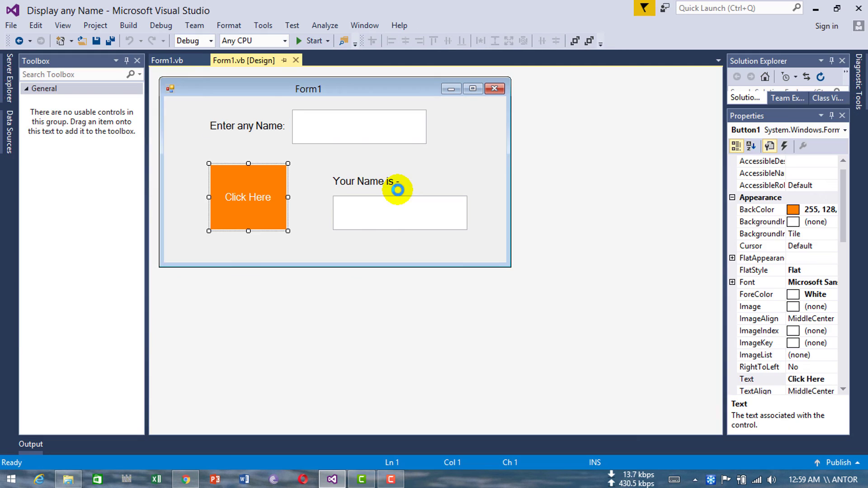
{"action": "left_click", "coordinate": [438, 133]}
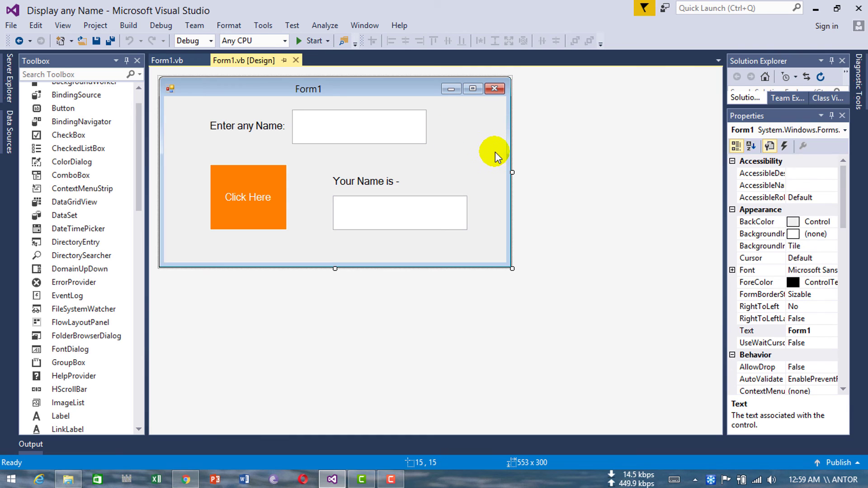